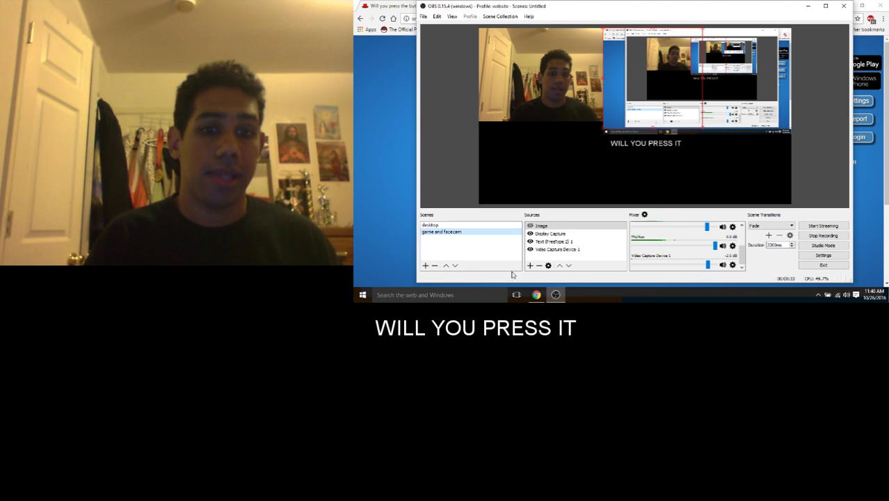
Step: Refuse the remove-anyone-you-hate dilemma (57% didn't press) and rate it Good
left_click(537, 295)
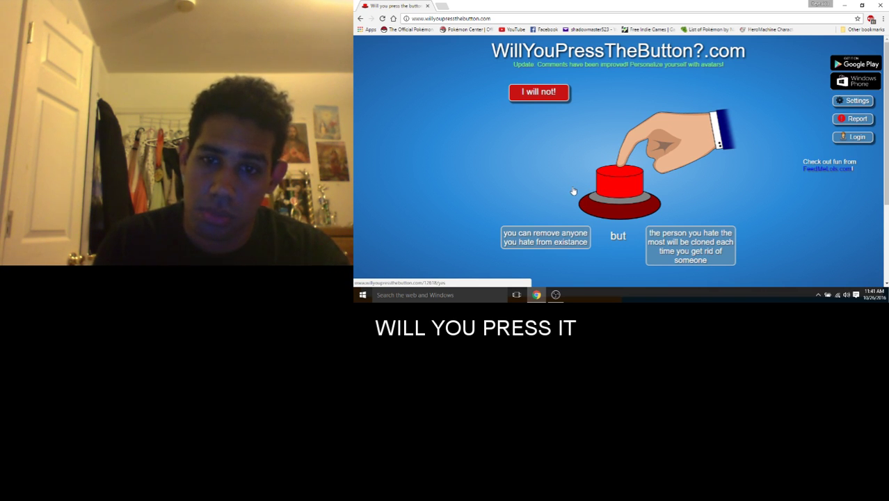
left_click(554, 94)
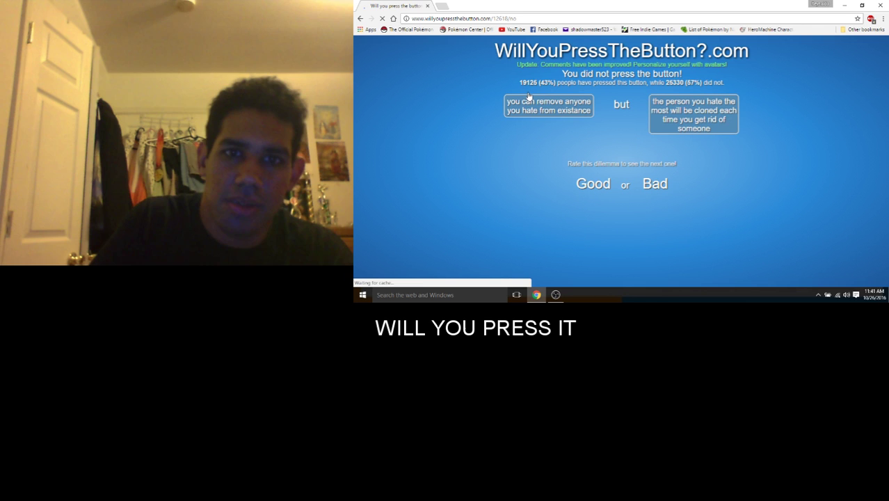
left_click(597, 189)
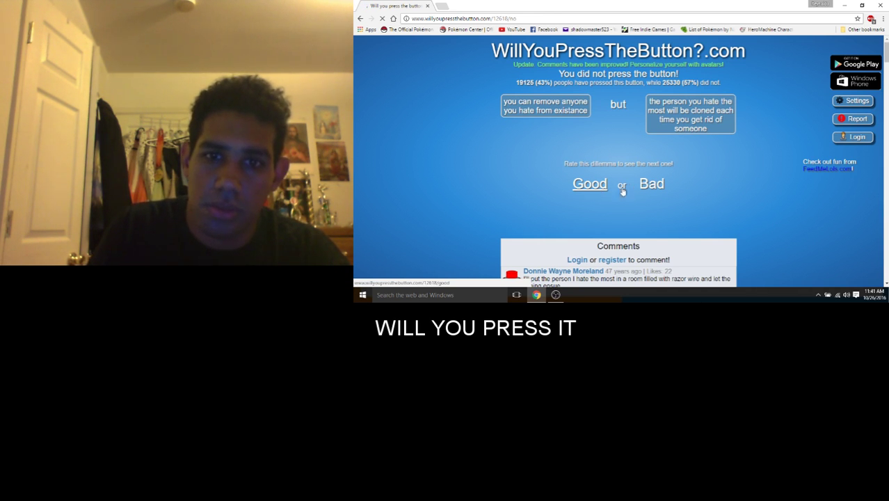
left_click(593, 185)
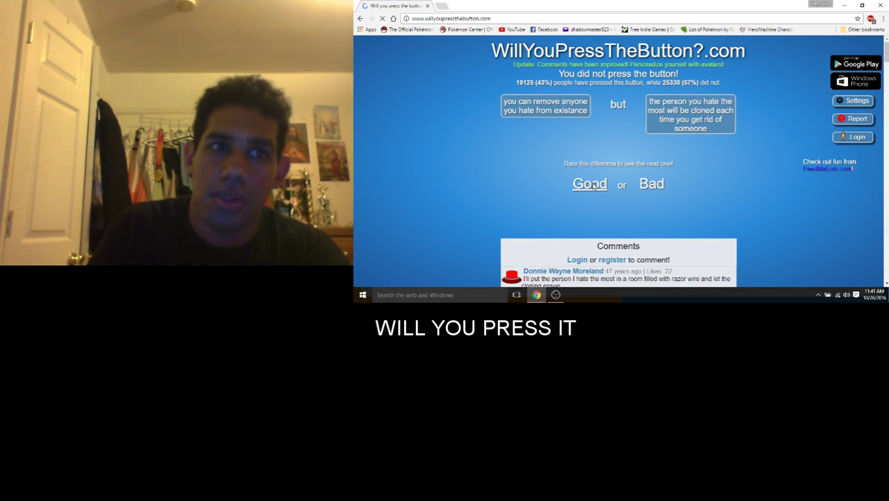
left_click(593, 186)
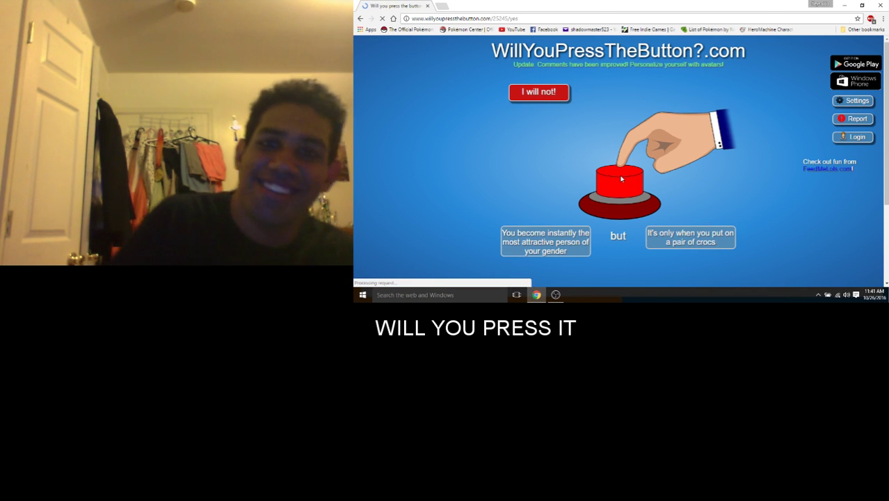
Step: Press the button on the most-attractive-but-only-crocs dilemma and rate it Good
left_click(622, 179)
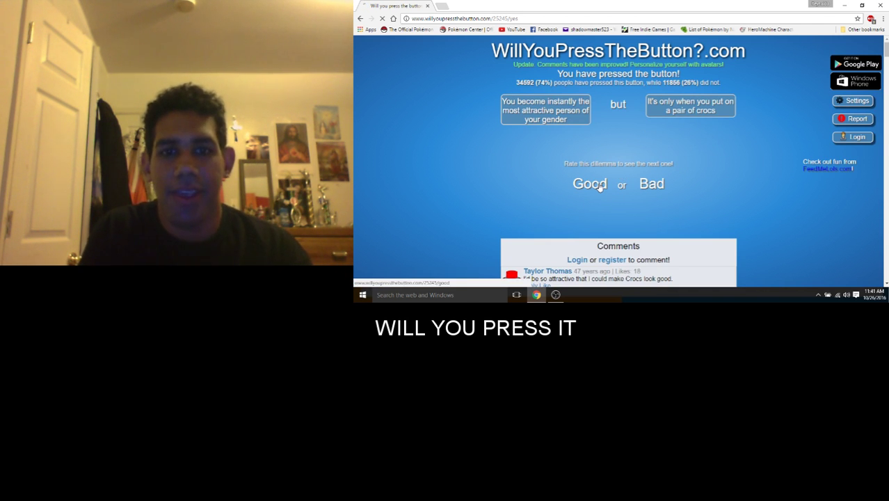
left_click(600, 187)
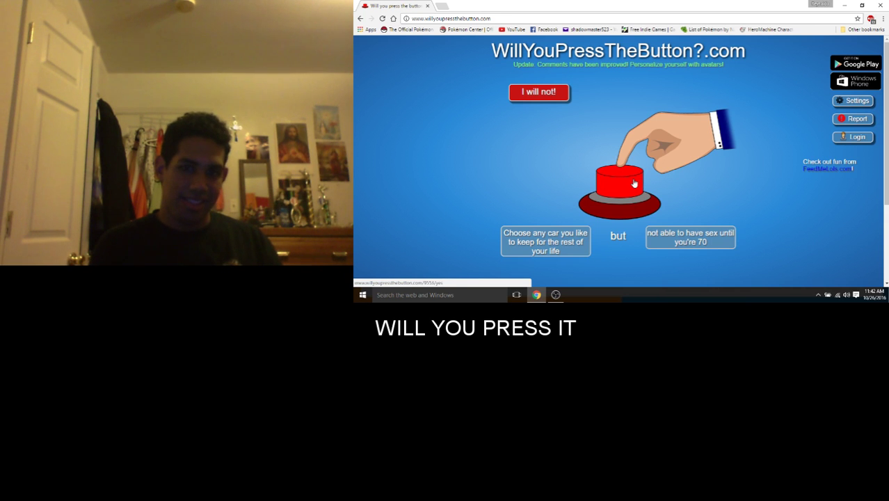
Step: Press the button on the any-car-but-no-sex-until-70 dilemma (29% pressed) and rate it Good
left_click(633, 183)
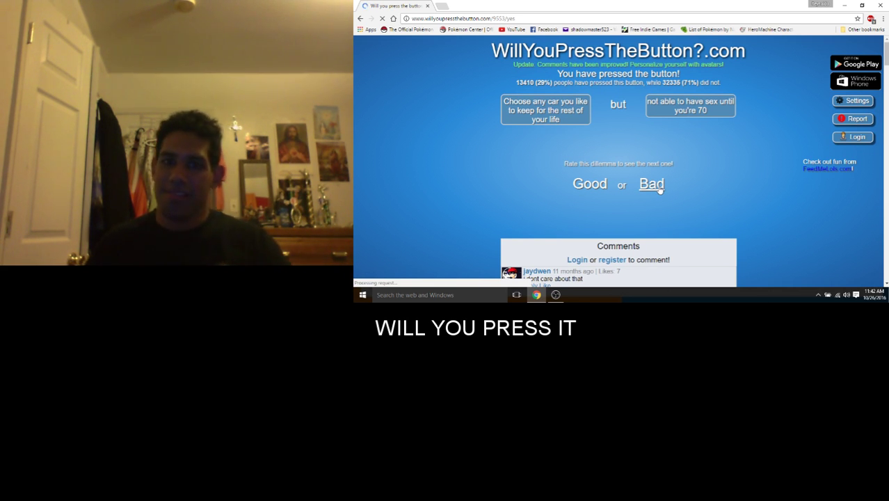
left_click(596, 185)
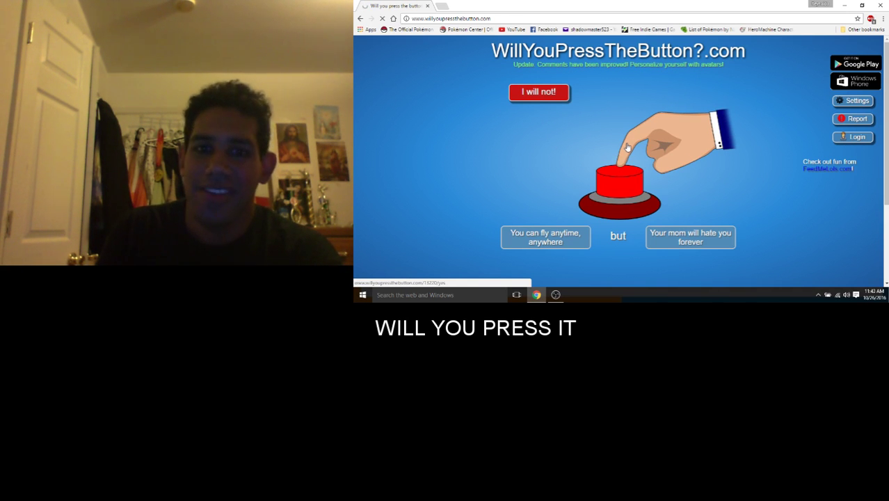
Step: Refuse the fly-anywhere-but-mom-hates-you dilemma and rate it Bad
left_click(628, 148)
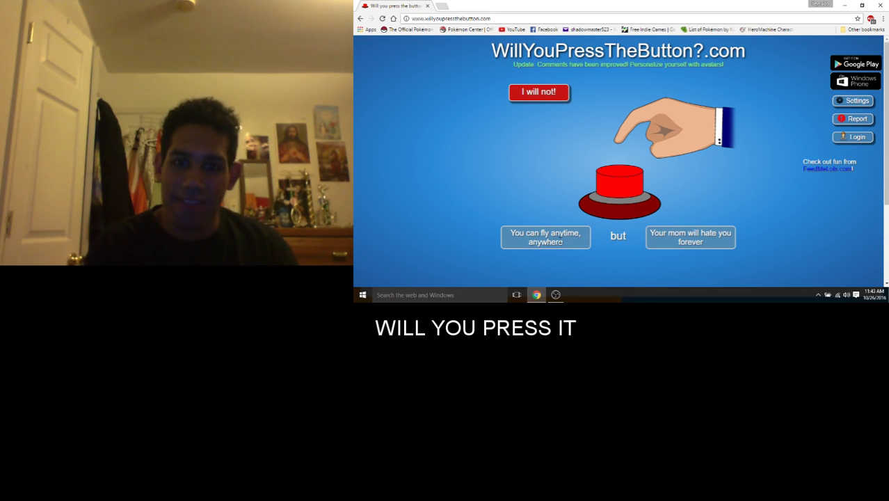
left_click(561, 99)
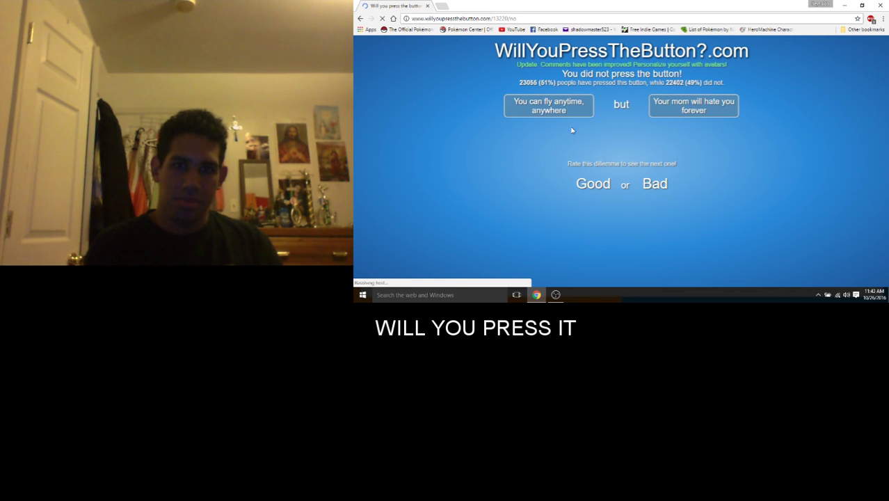
left_click(654, 185)
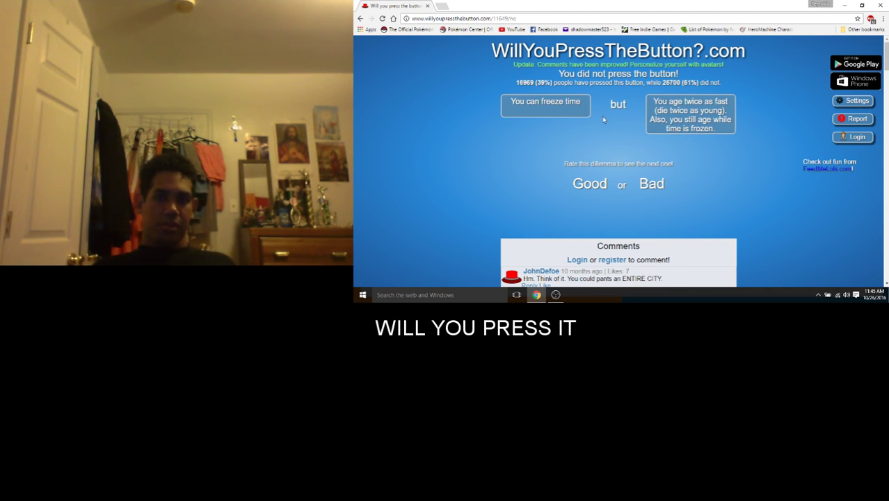
Step: Rate the freeze-time-but-age-twice-as-fast dilemma Bad
left_click(647, 186)
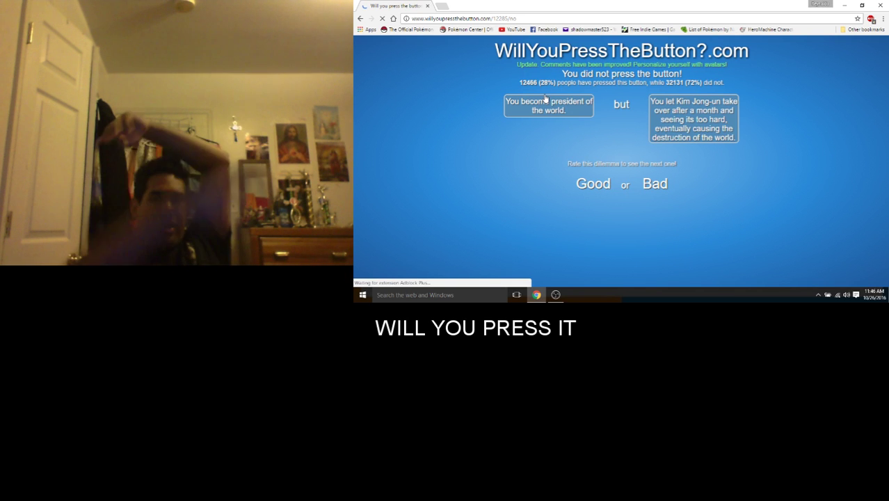
Step: Rate the world-president dilemma Bad, then refuse the rare-animal drink dilemma (56% pressed)
left_click(659, 187)
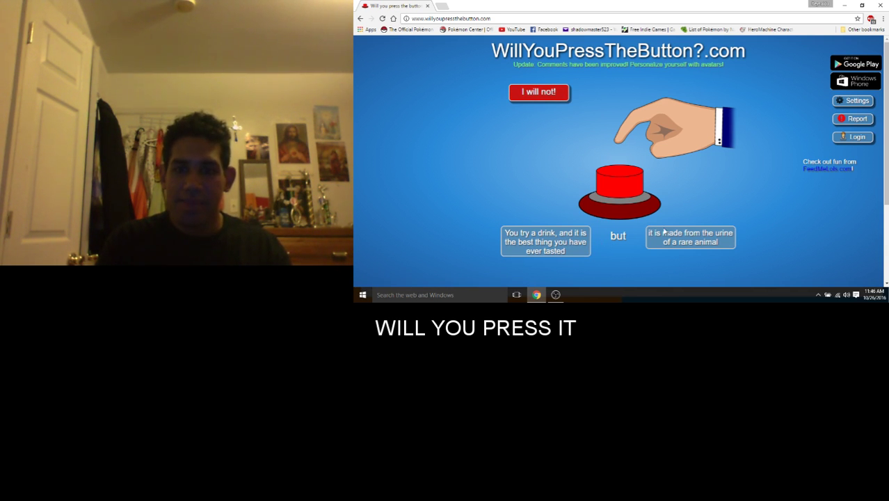
left_click(548, 93)
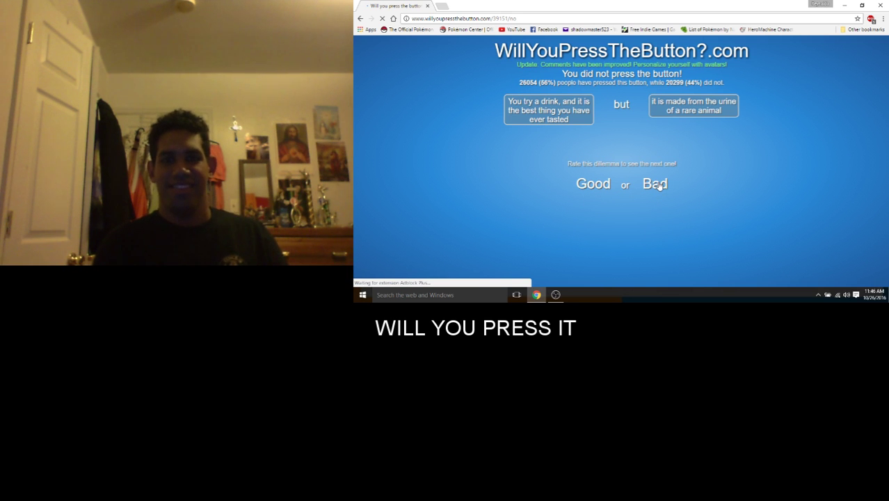
left_click(660, 185)
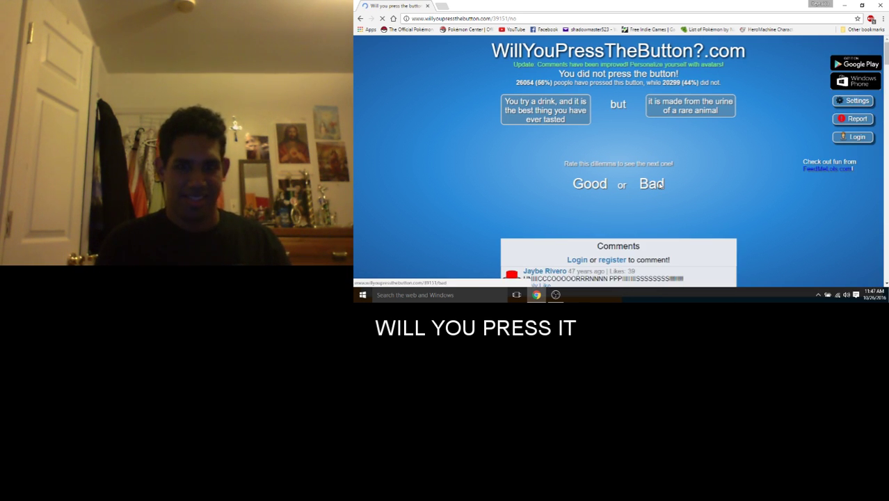
Step: Rate the drink dilemma Bad, then rate the million-dollars-per-breath dilemma Bad
left_click(659, 185)
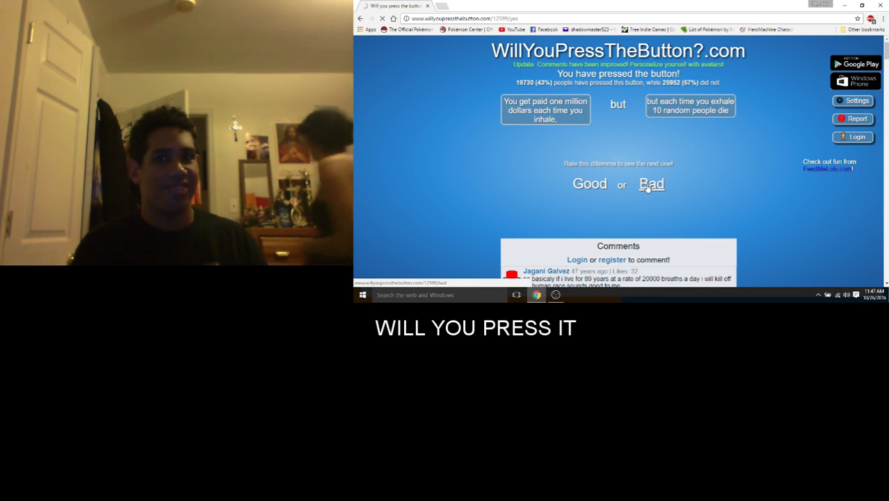
left_click(647, 185)
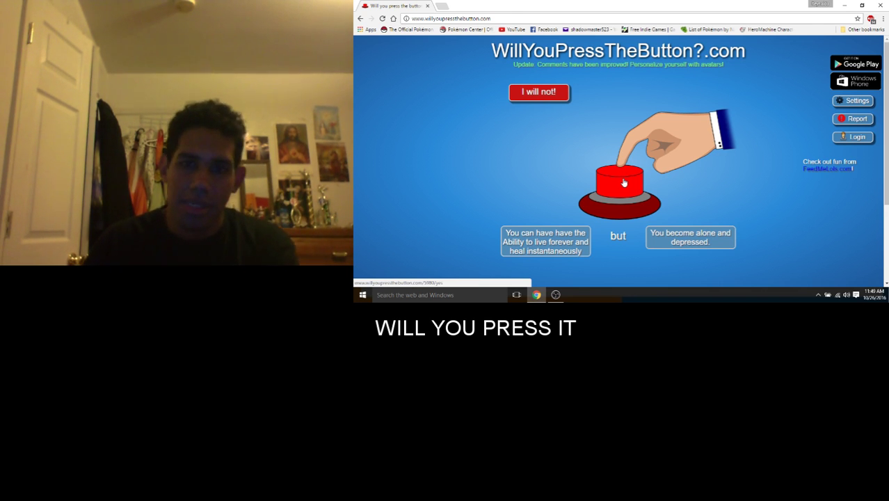
Step: Press the button on the live-forever-but-alone-and-depressed dilemma (40% pressed)
left_click(624, 182)
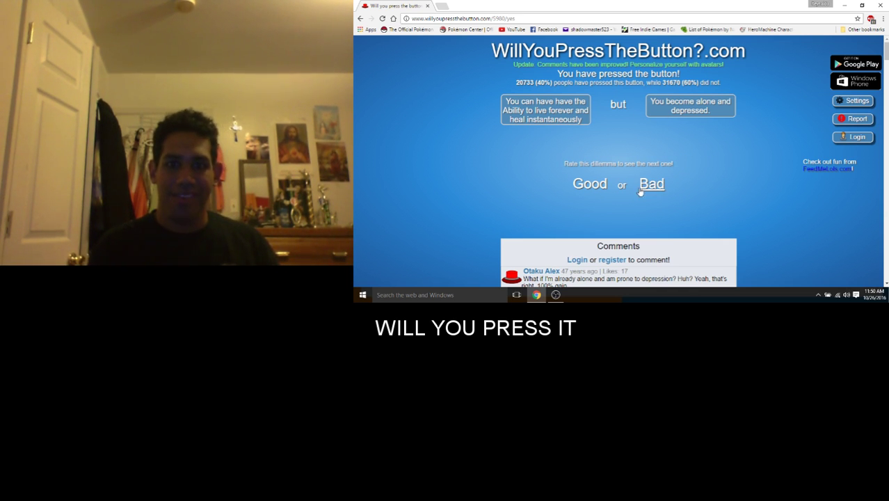
Step: Rate the live-forever dilemma Good after reviewing its 40%-pressed results
left_click(590, 186)
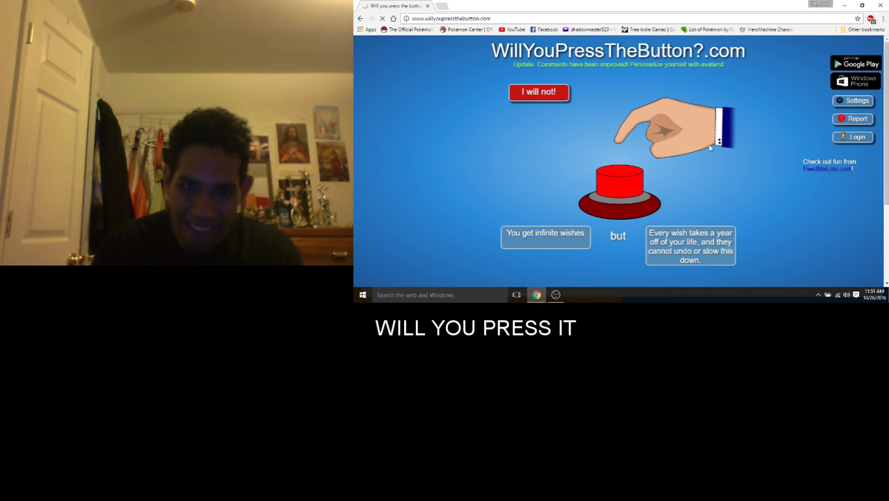
Step: Press the button on the infinite-wishes-cost-a-year dilemma (64% pressed)
left_click(634, 162)
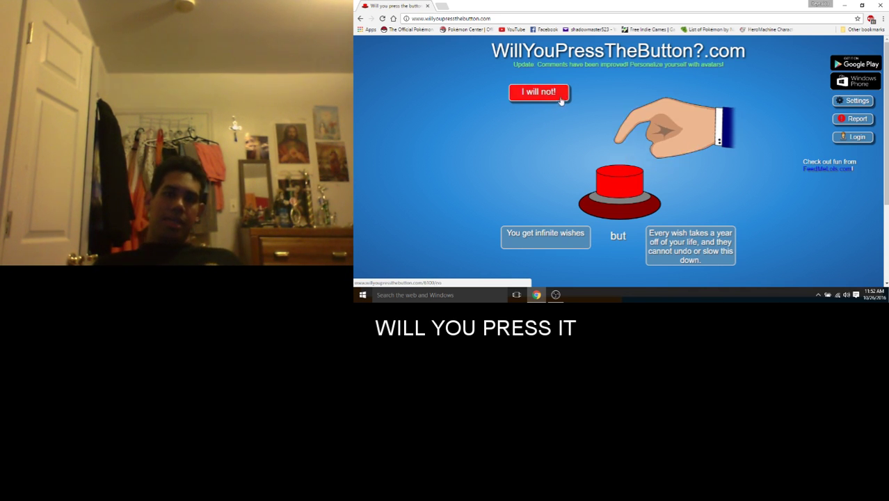
left_click(617, 175)
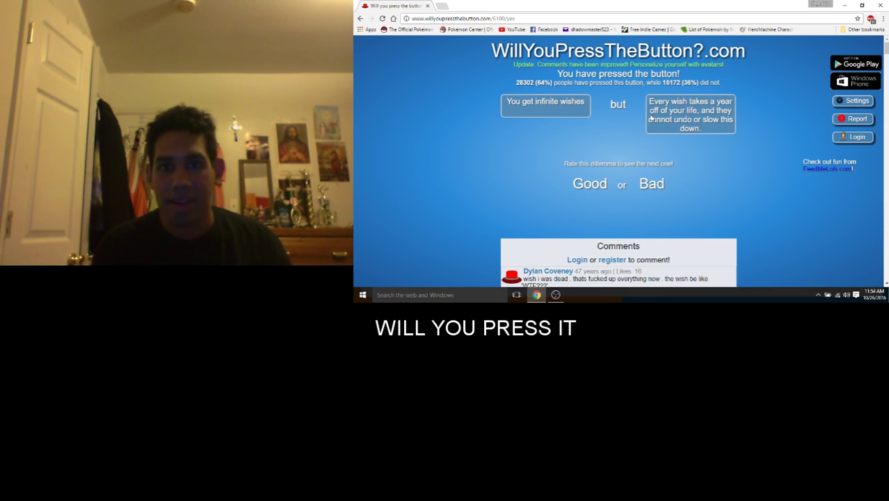
scroll(669, 162, "down", 1)
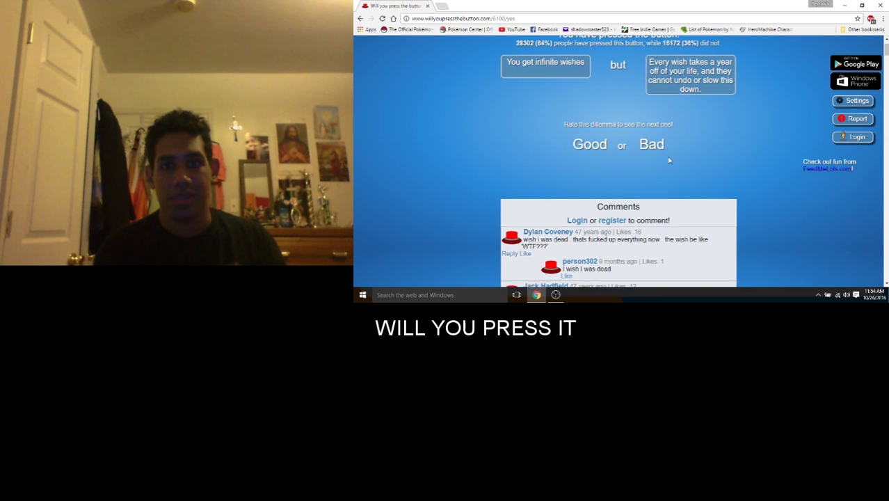
scroll(669, 161, "up", 1)
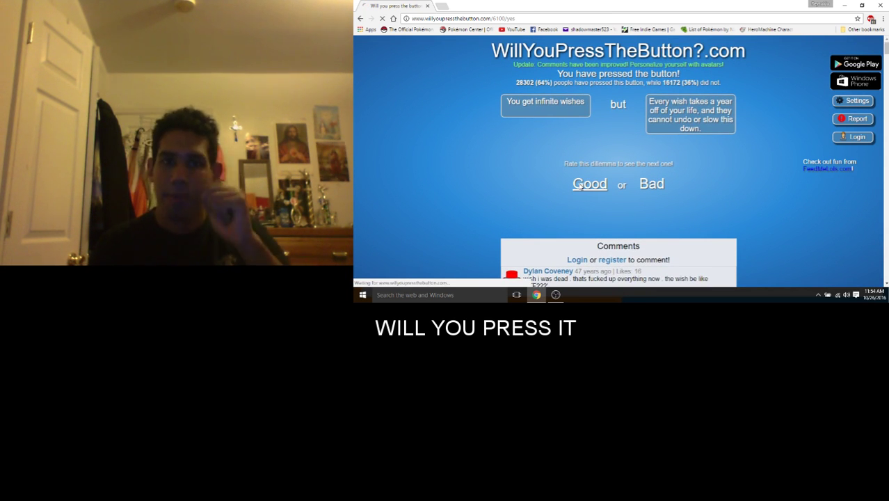
Step: Rate the infinite-wishes dilemma Good after reviewing its 64% pressed results
left_click(579, 185)
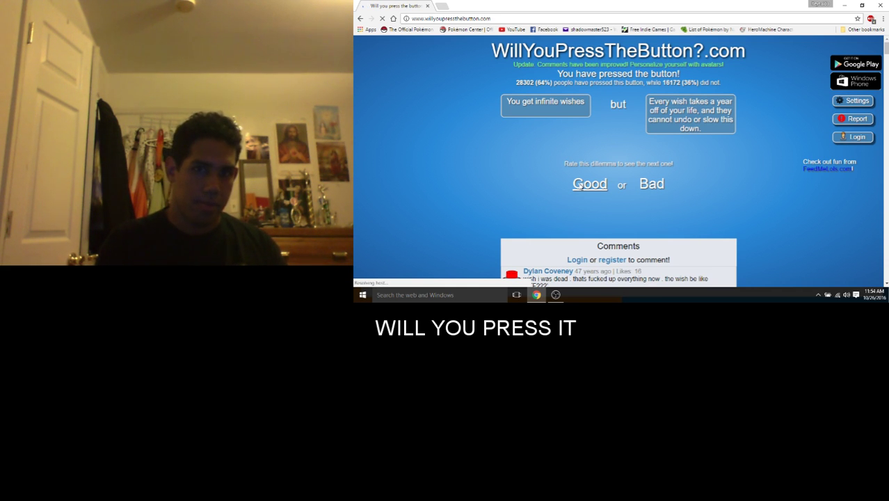
Step: Bring up the million-dollar dilemma where your most hated person gets a billion
left_click(619, 123)
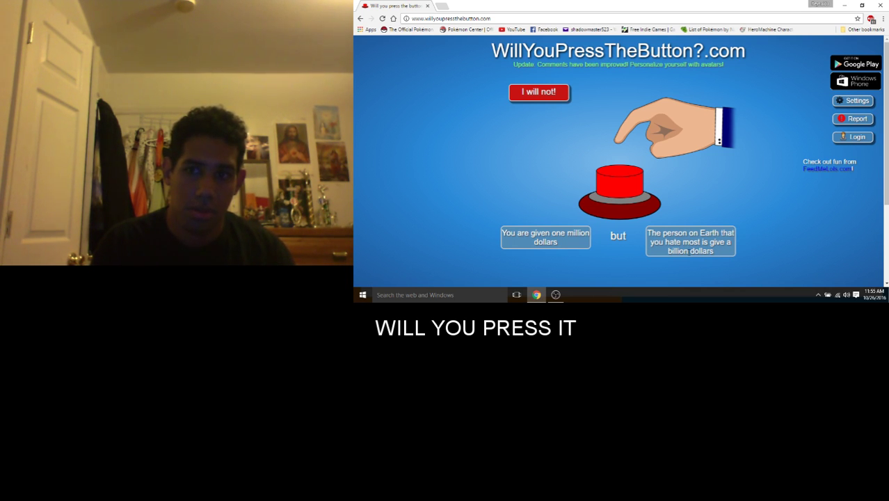
Step: Press the red button on the million-dollar dilemma
left_click(629, 179)
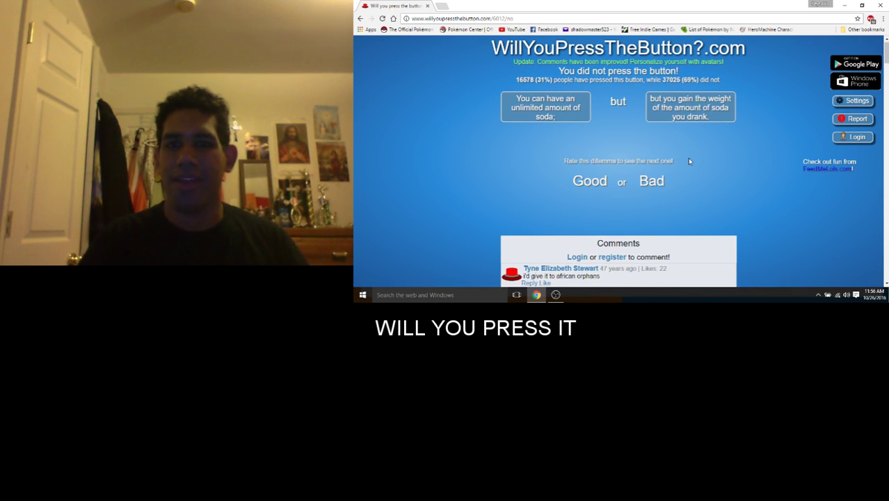
scroll(690, 159, "down", 2)
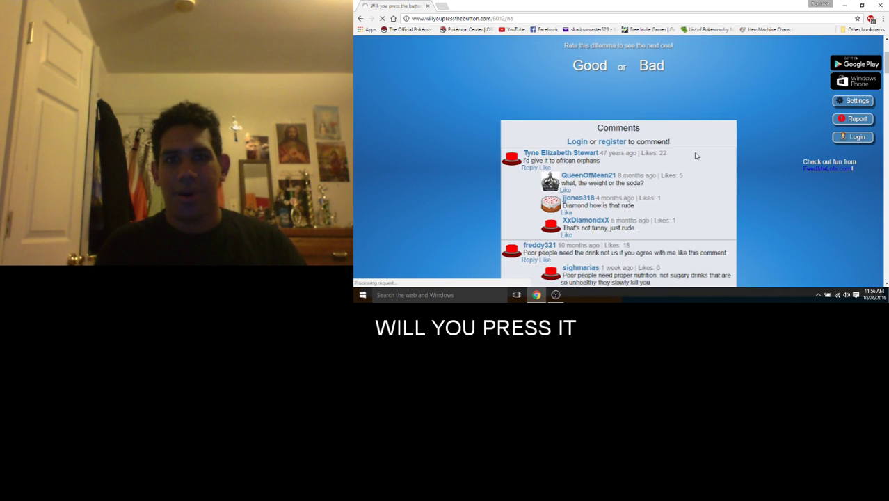
scroll(696, 156, "up", 2)
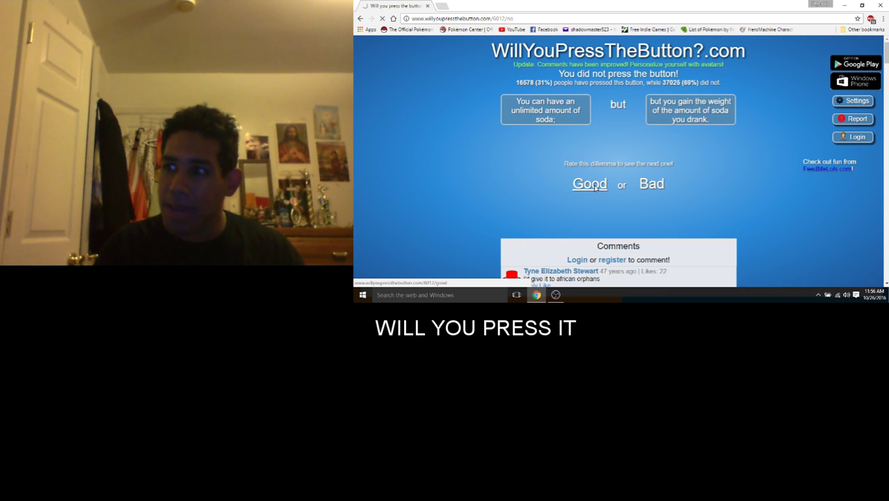
Step: Rate the unlimited-soda dilemma Good, bringing up the homework dilemma
left_click(594, 186)
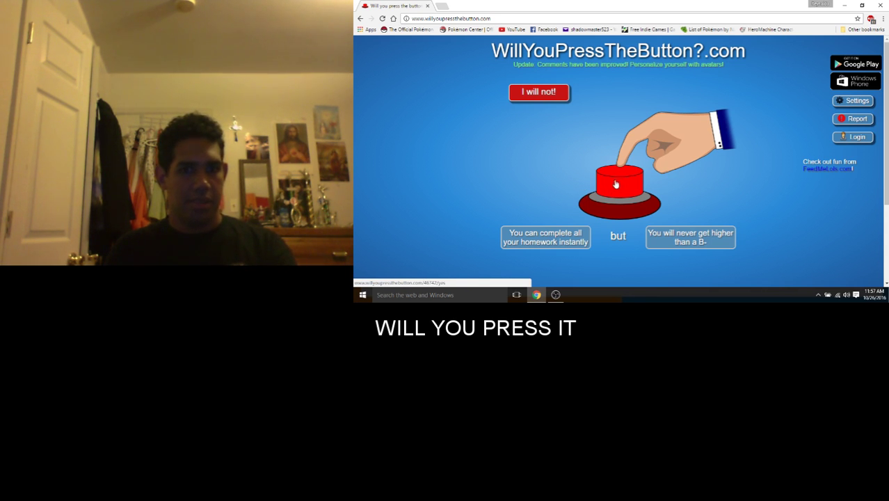
Step: Answer the homework dilemma (61% pressed) and rate it Good
left_click(537, 94)
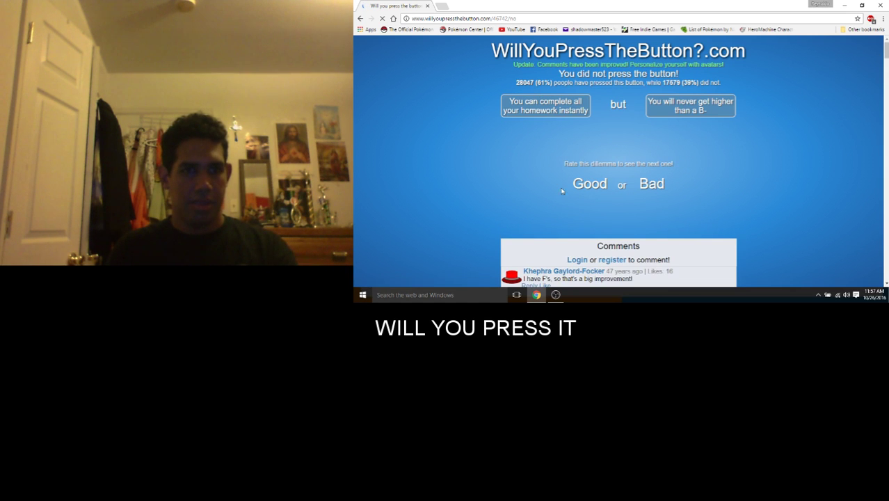
left_click(583, 110)
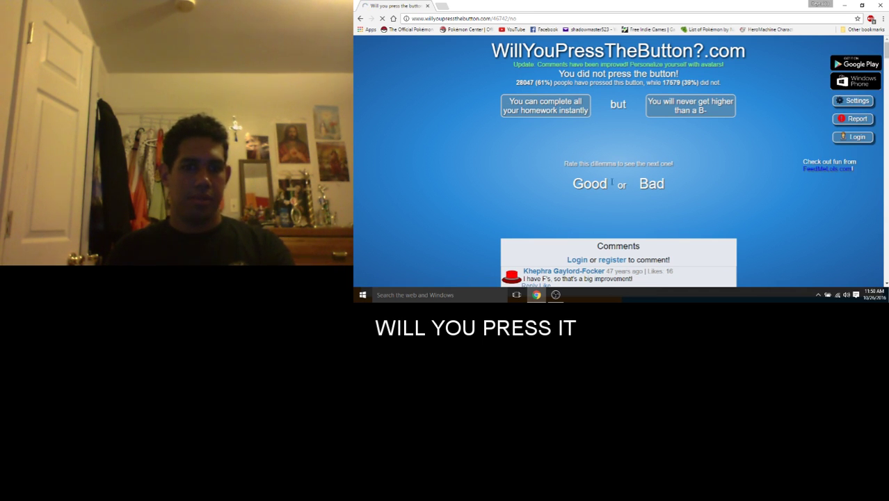
left_click(599, 187)
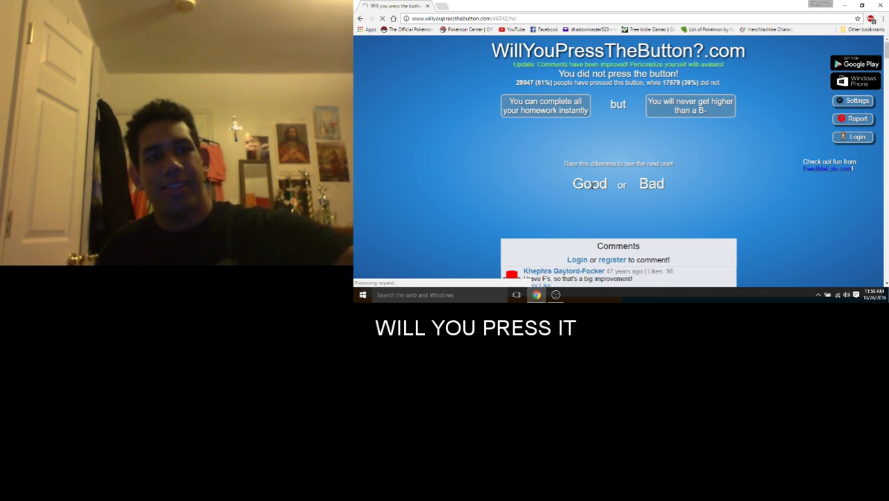
left_click(593, 187)
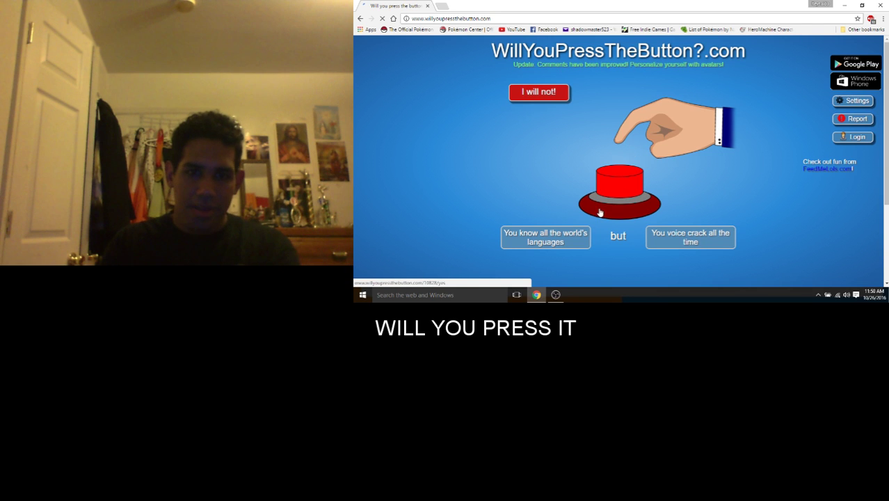
Step: Refuse the languages-but-voice-cracks dilemma, then rate it Bad
left_click(576, 241)
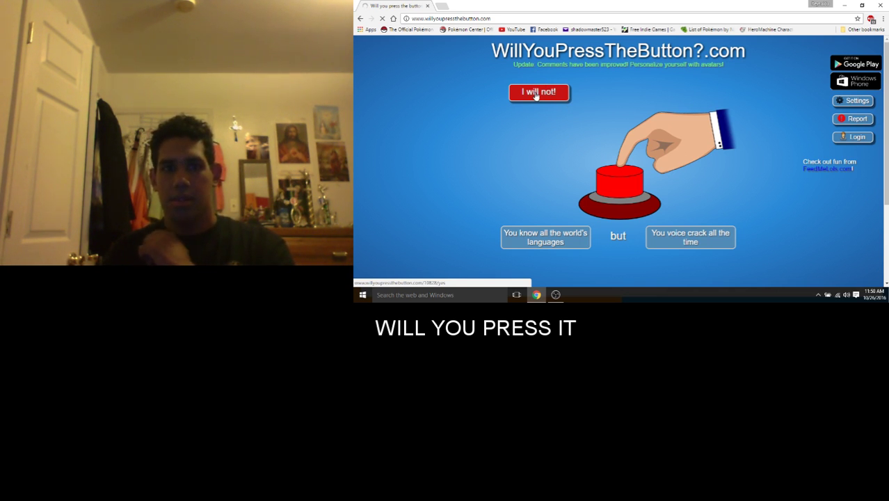
left_click(536, 93)
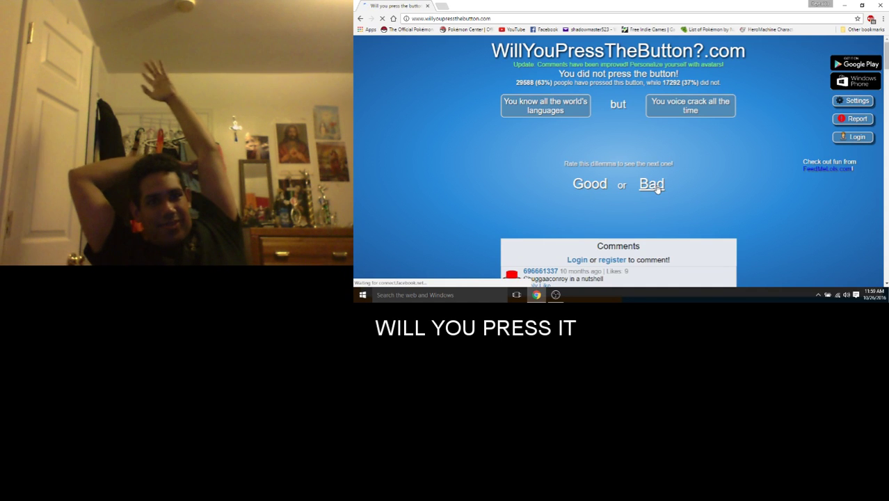
left_click(657, 188)
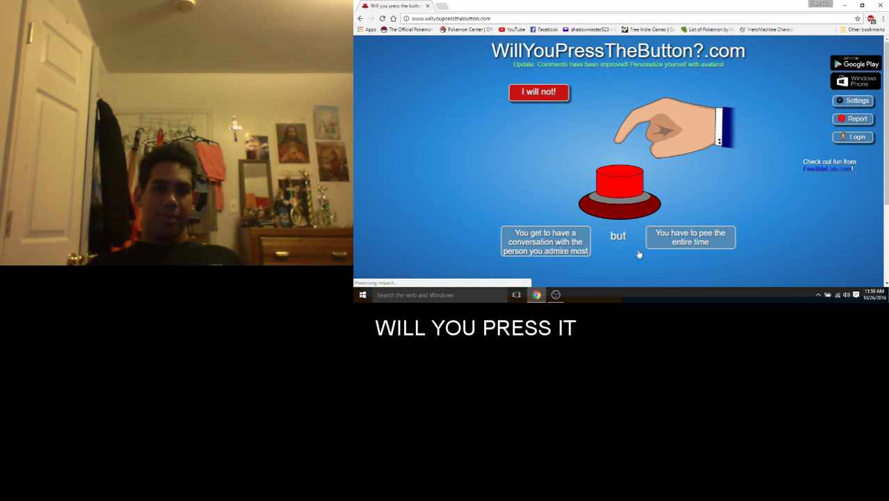
Step: Press the button on the admired-person-but-constant-peeing dilemma and view its 57% result
left_click(549, 244)
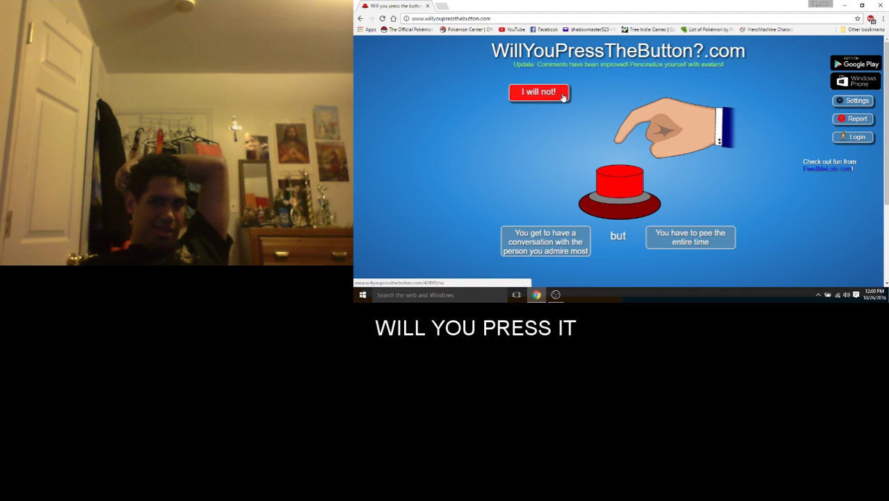
left_click(626, 179)
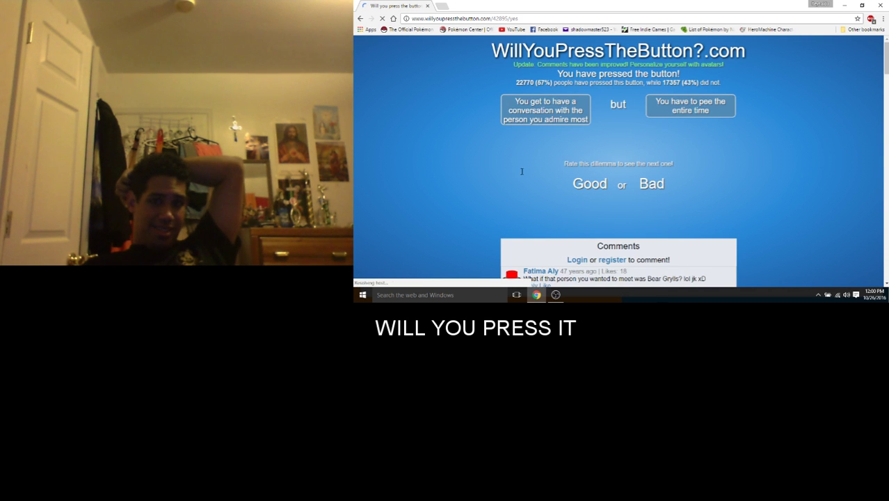
scroll(510, 169, "down", 1)
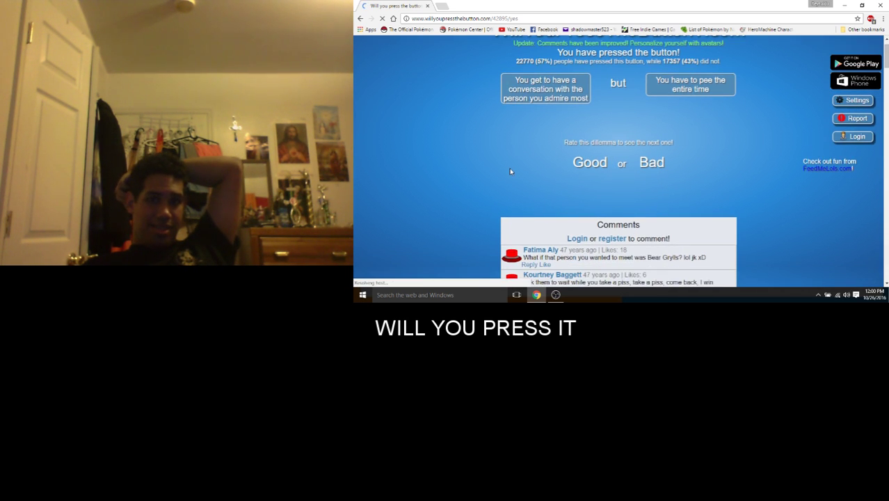
left_click(723, 95)
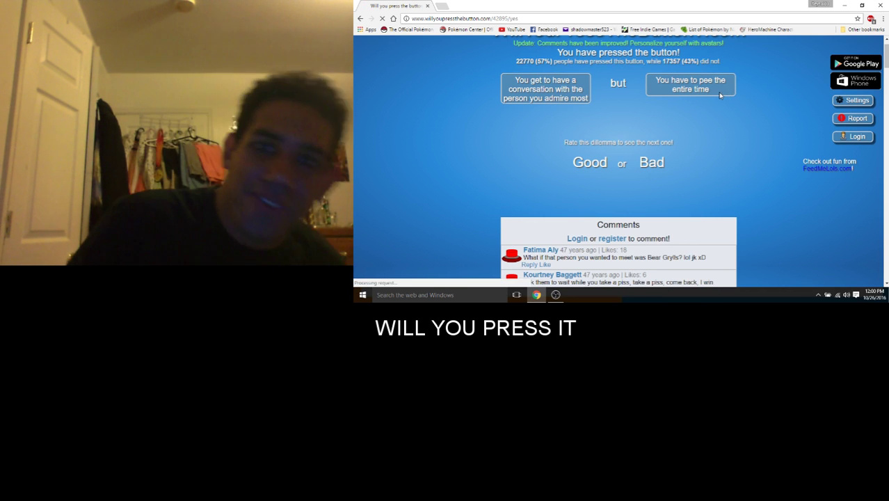
scroll(721, 94, "down", 1)
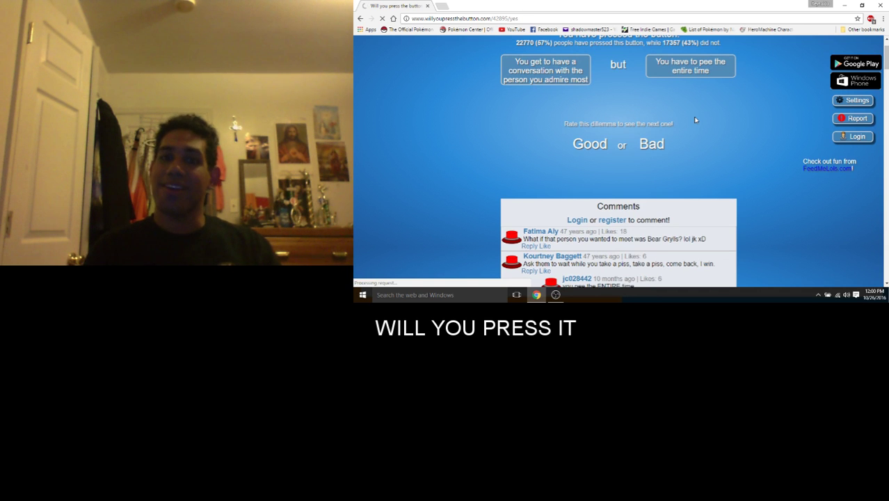
scroll(706, 101, "up", 2)
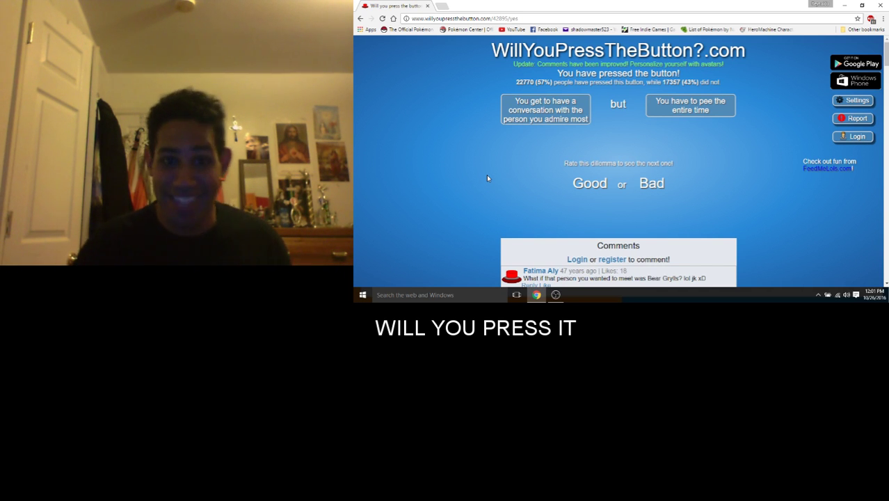
scroll(610, 161, "down", 1)
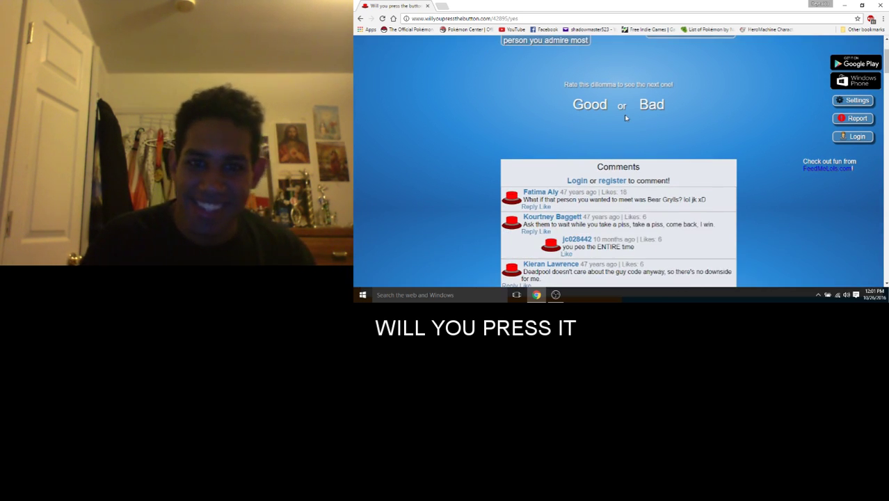
scroll(598, 162, "up", 1)
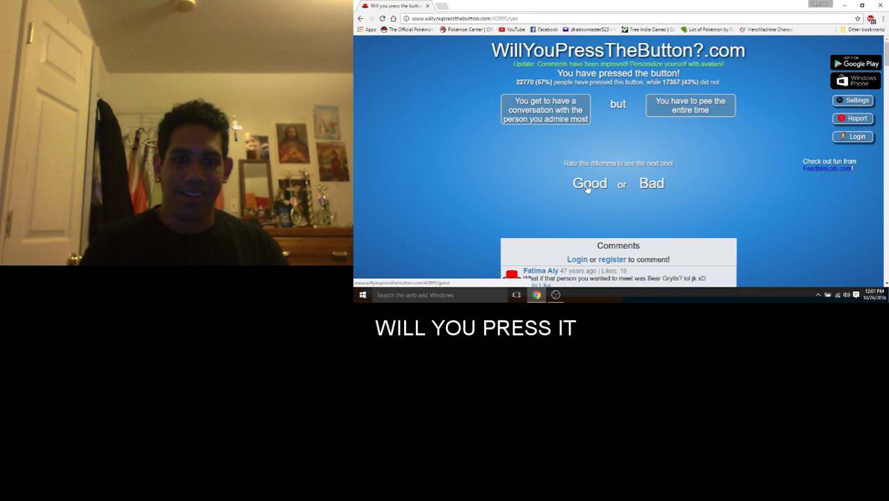
scroll(589, 189, "down", 1)
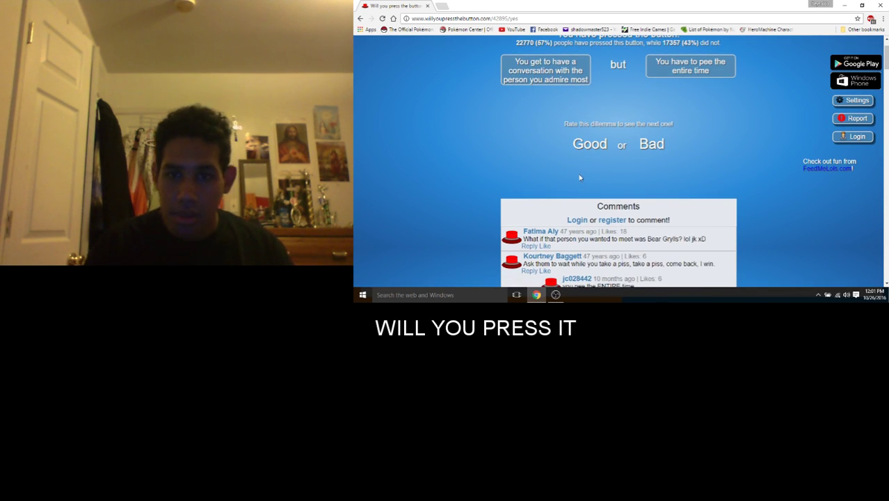
scroll(581, 175, "down", 1)
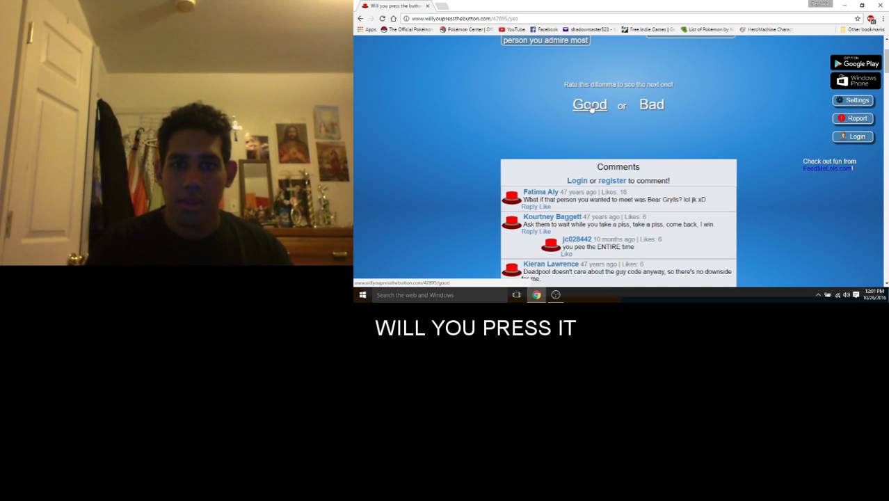
scroll(595, 150, "down", 1)
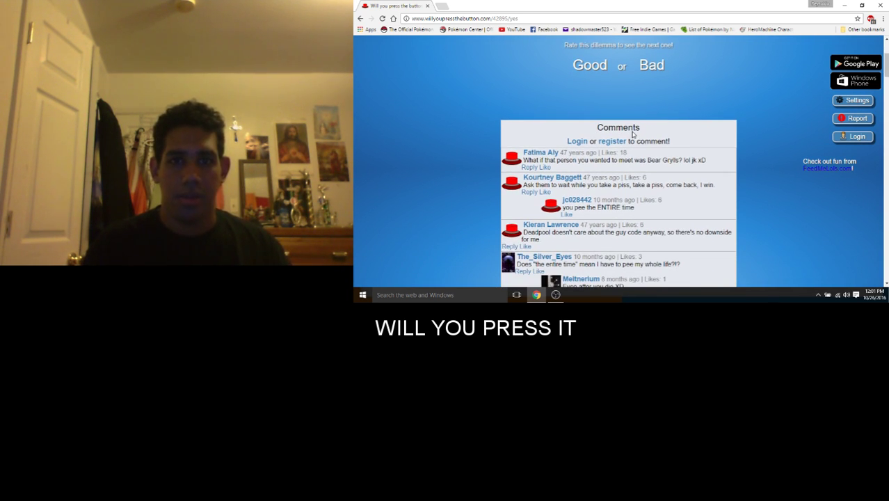
scroll(598, 93, "up", 3)
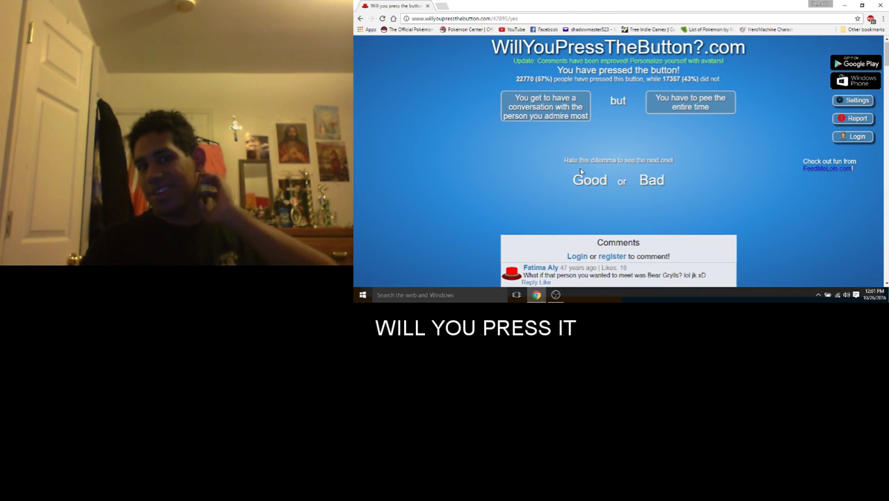
Step: Rate the peeing dilemma Good, then press the button on the most-attractive dilemma
left_click(588, 185)
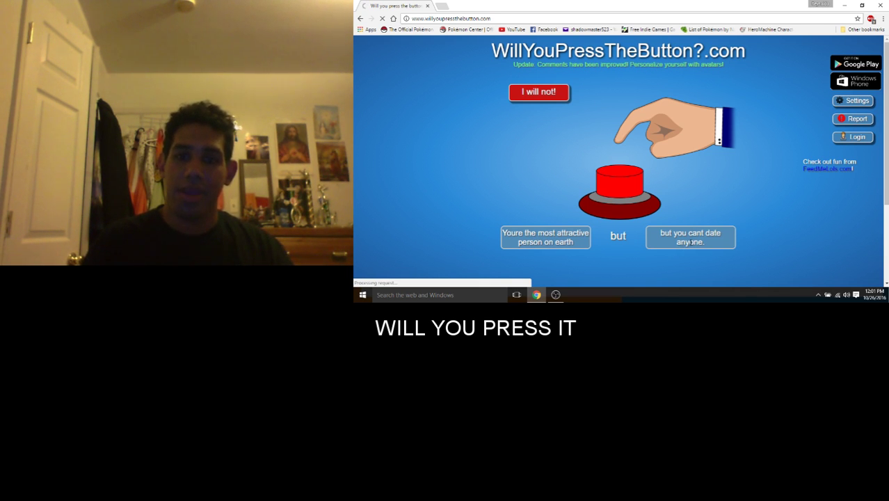
left_click(632, 178)
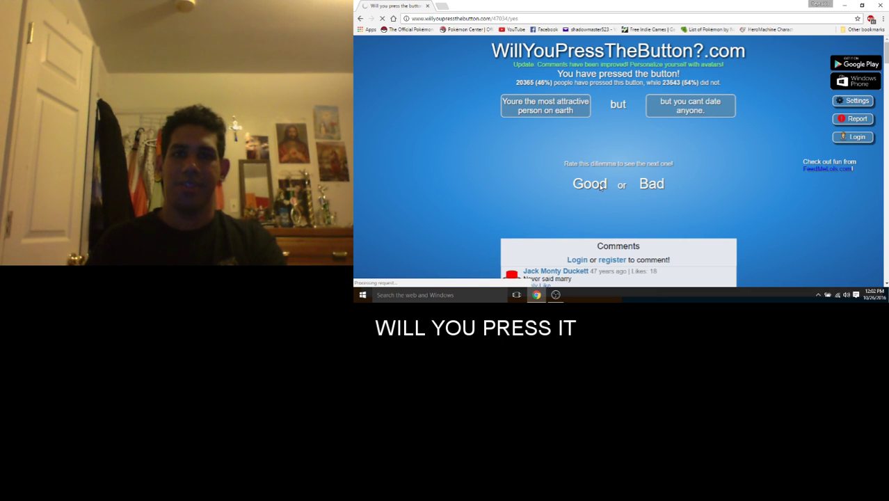
Step: Rate the most-attractive-but-can't-date dilemma Good (46% pressed)
left_click(600, 185)
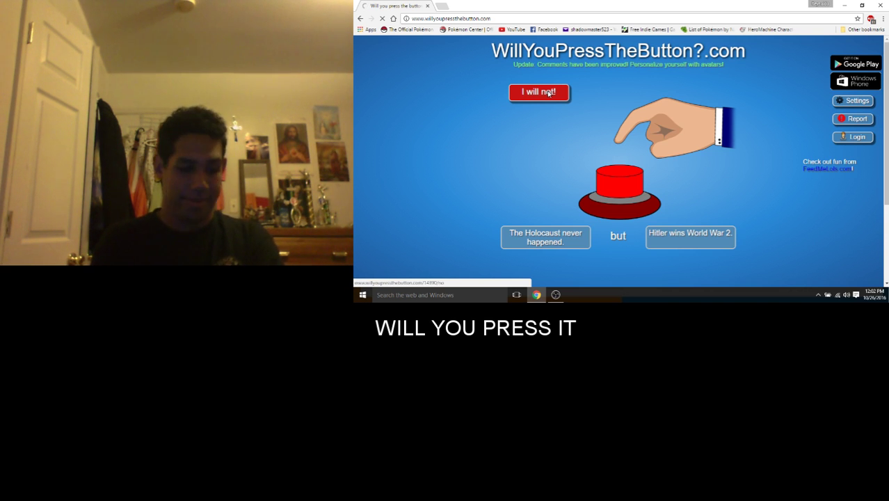
Step: Choose 'I will not!' on the Holocaust-never-happened-but-Hitler-wins dilemma
left_click(549, 94)
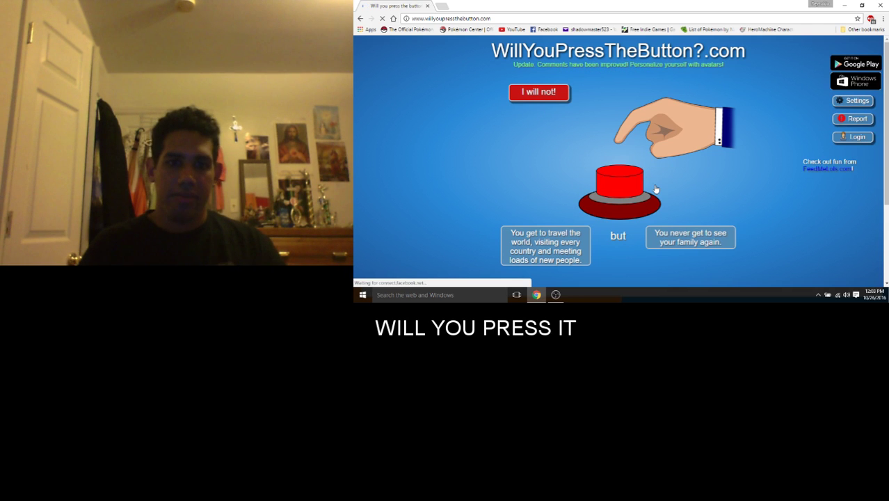
Step: Press the button on the 'You get to travel the world…' dilemma
left_click(571, 236)
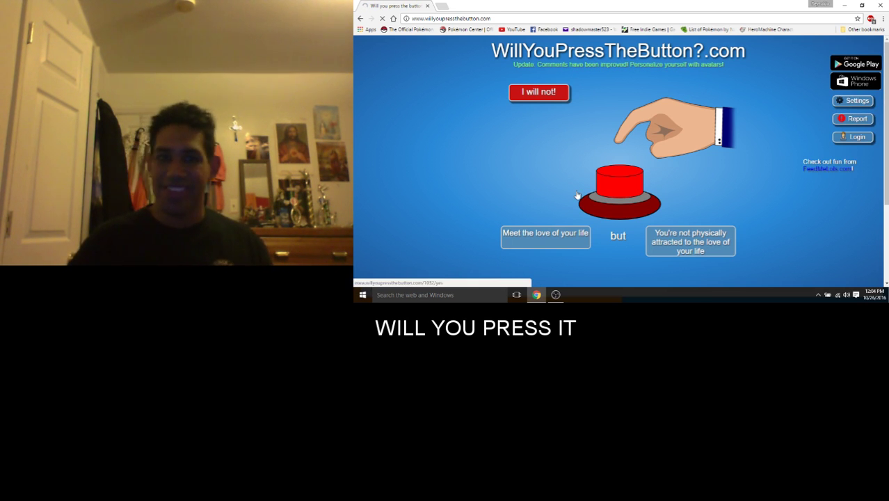
left_click(576, 237)
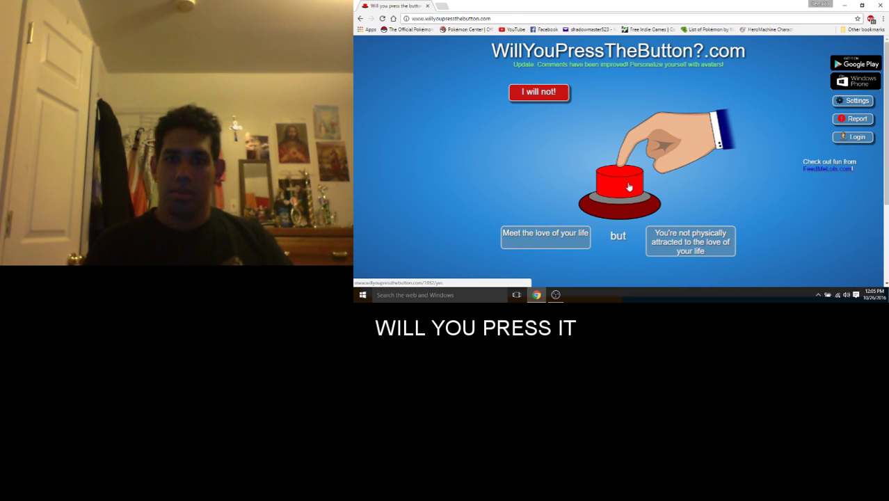
Step: Press the love-of-your-life dilemma button, see the 42% result, and rate it Good
left_click(629, 186)
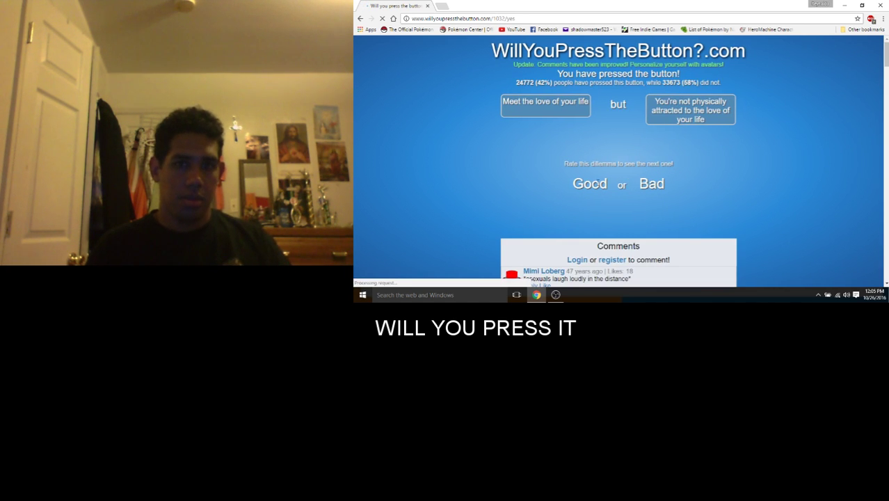
scroll(603, 182, "down", 1)
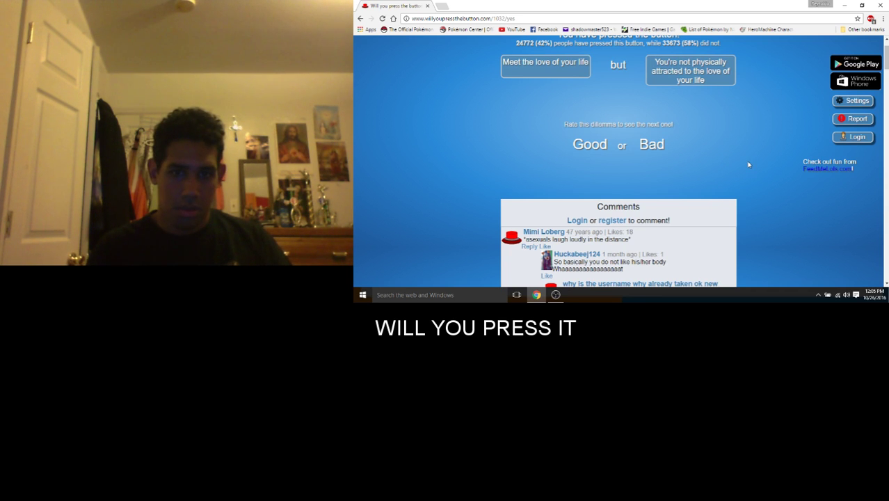
scroll(749, 165, "down", 1)
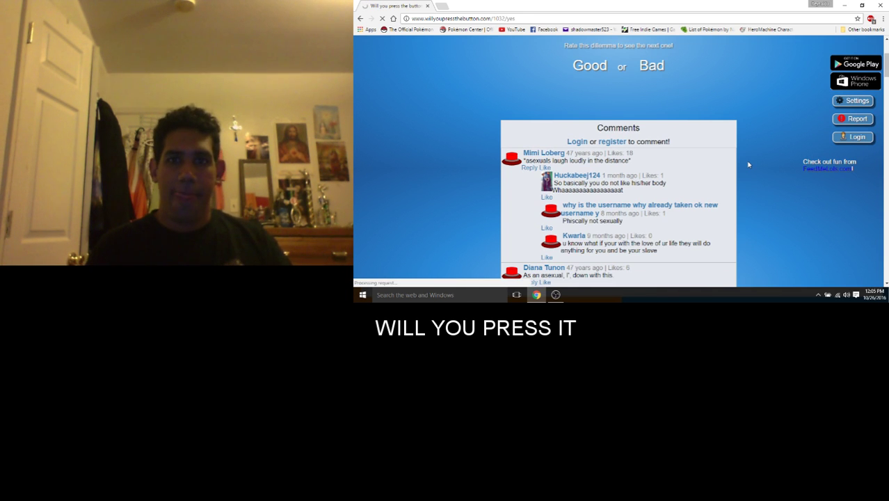
scroll(588, 90, "up", 1)
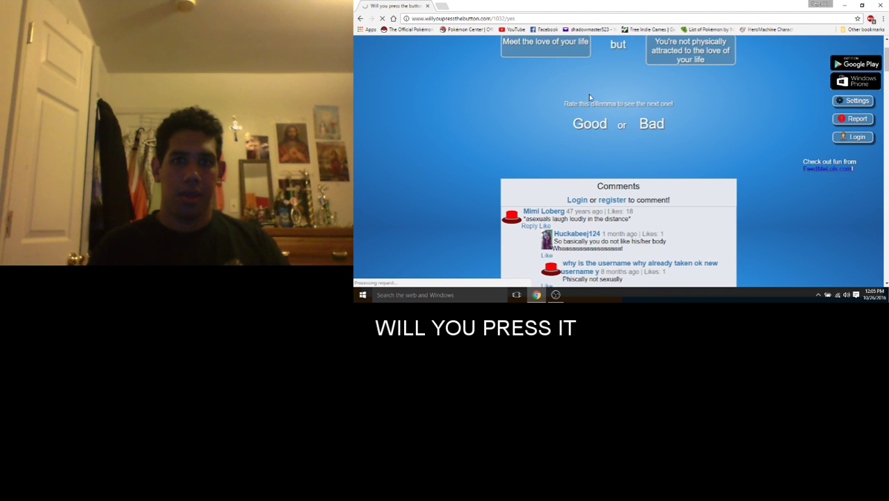
scroll(591, 139, "up", 1)
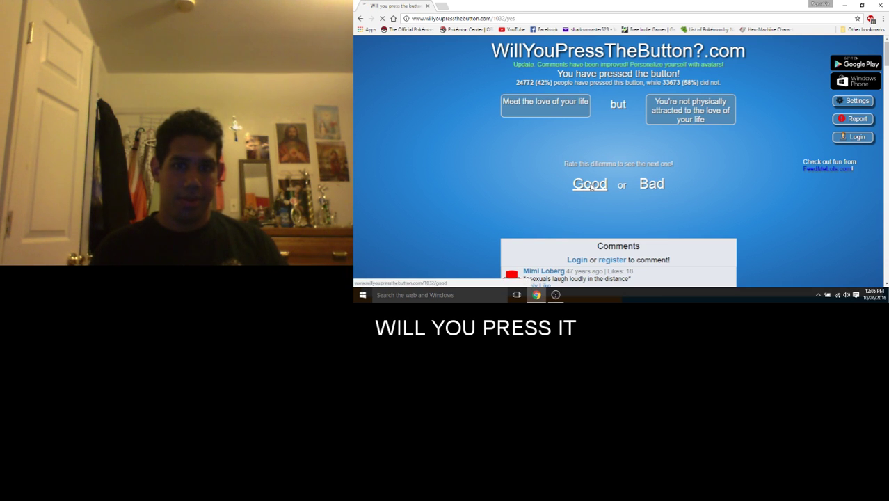
left_click(590, 185)
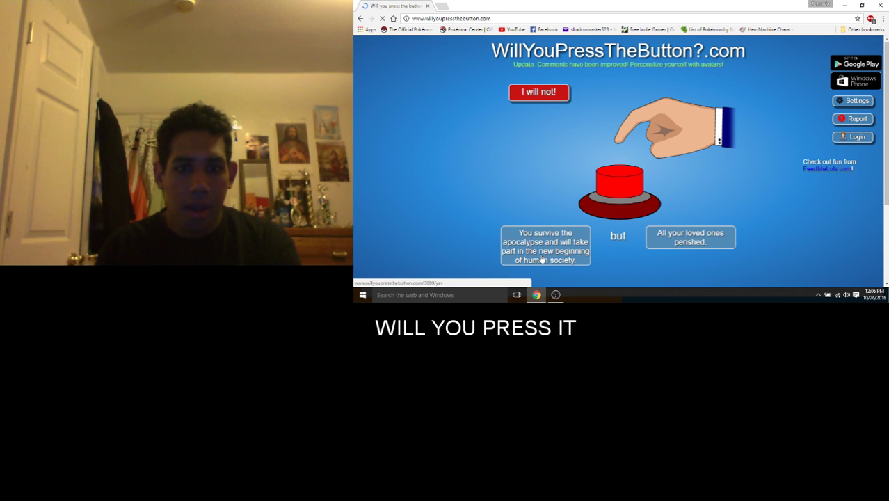
left_click(549, 264)
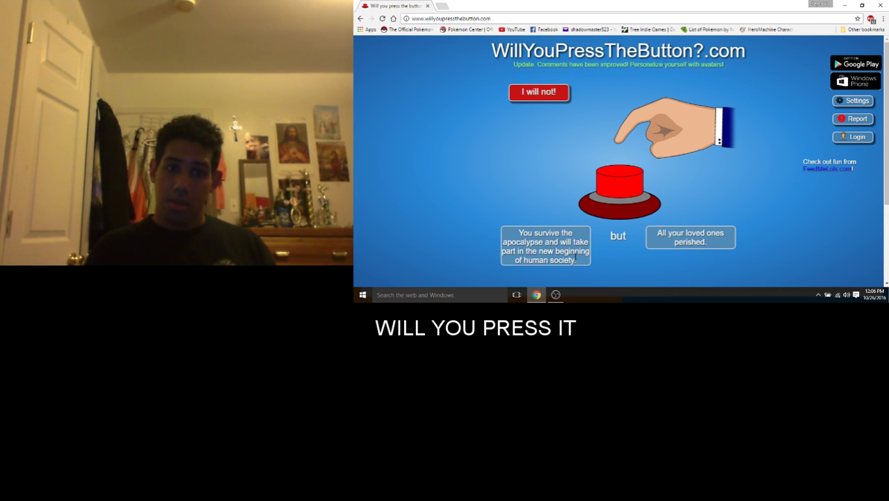
Step: Press the apocalypse dilemma button to see its 49%/51% split, then bring OBS Studio forward
left_click(624, 174)
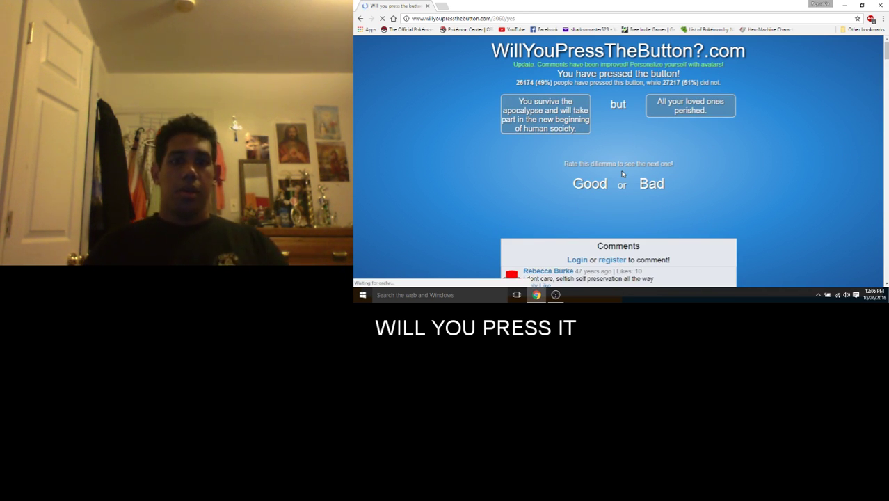
left_click(556, 295)
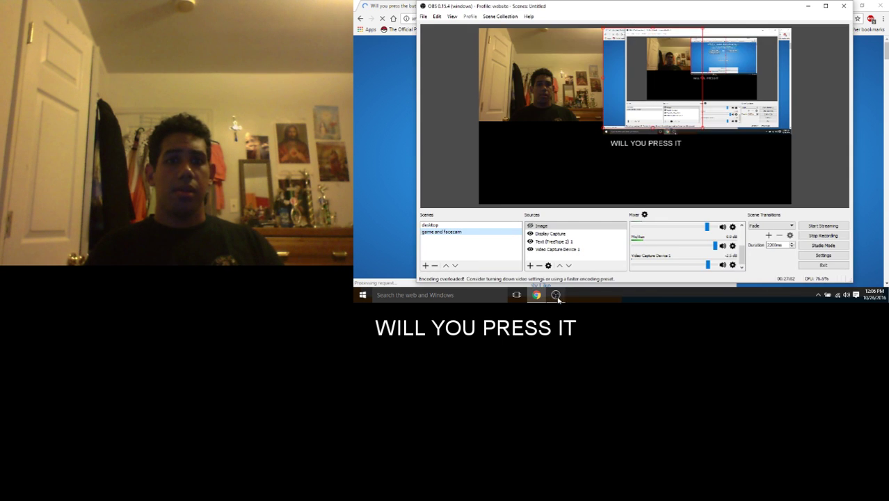